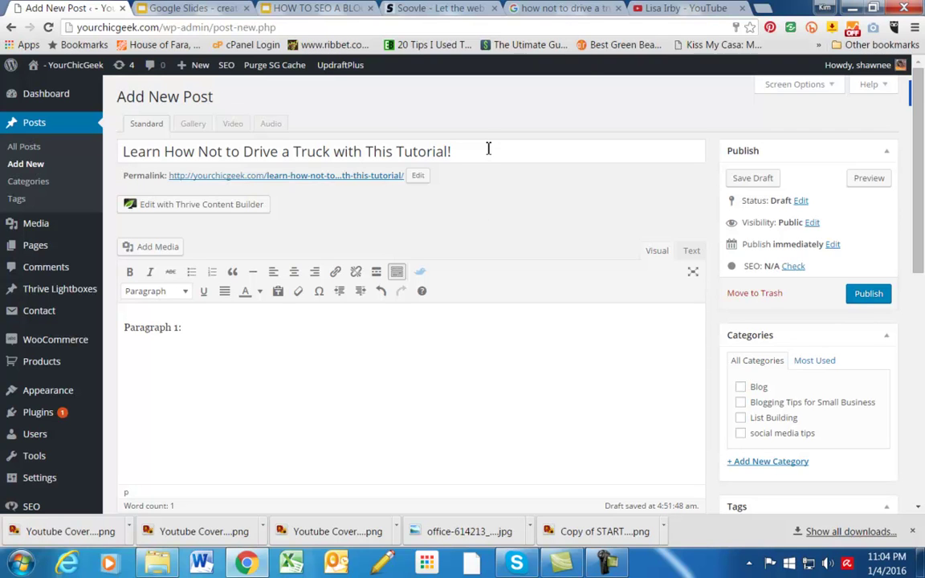
# Copy and clear the post title, and paste it back as "Learn How Not to Drive a Truck with This Tutorial!".
pyautogui.moveTo(488, 151); pyautogui.dragTo(116, 153)
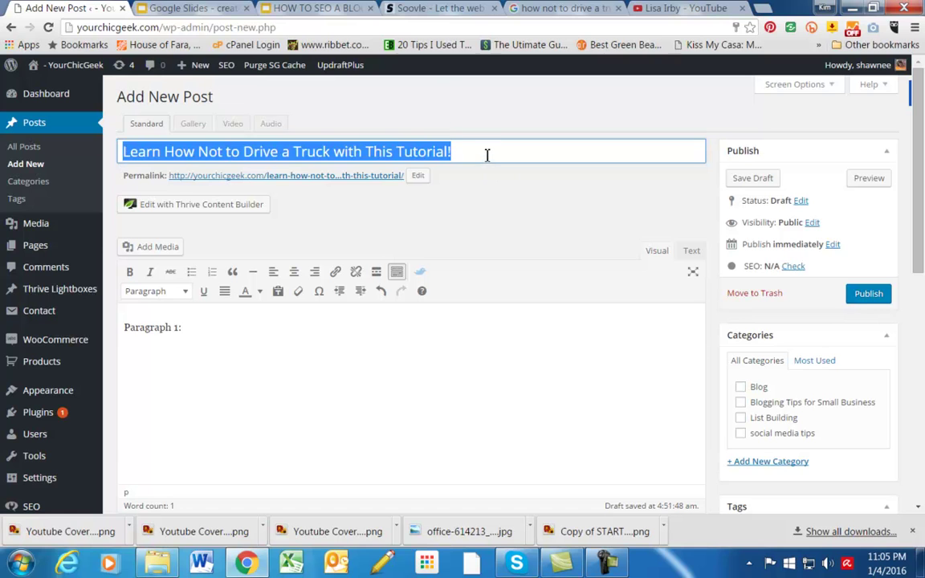
pyautogui.click(455, 153)
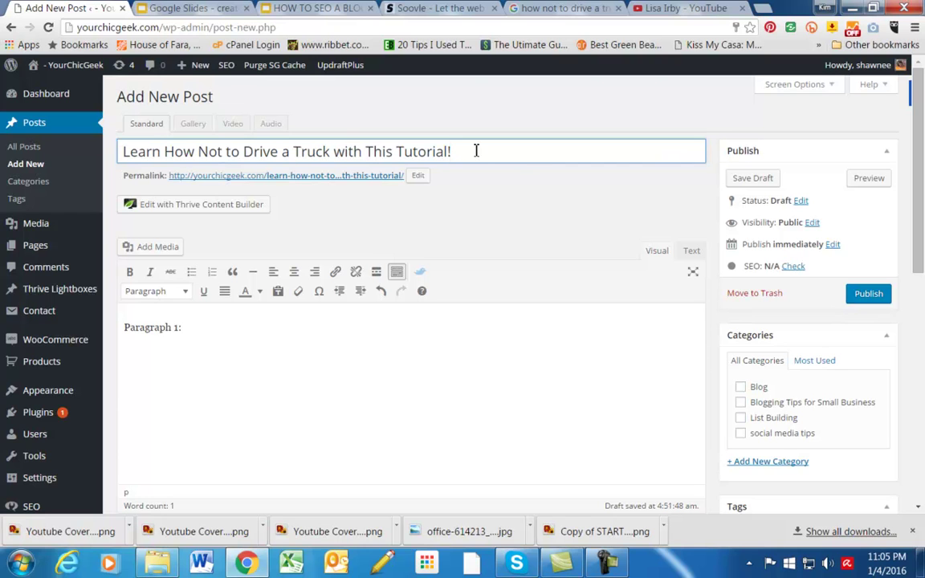
pyautogui.moveTo(470, 151); pyautogui.dragTo(39, 143)
pyautogui.hotkey('ctrl', 'c')
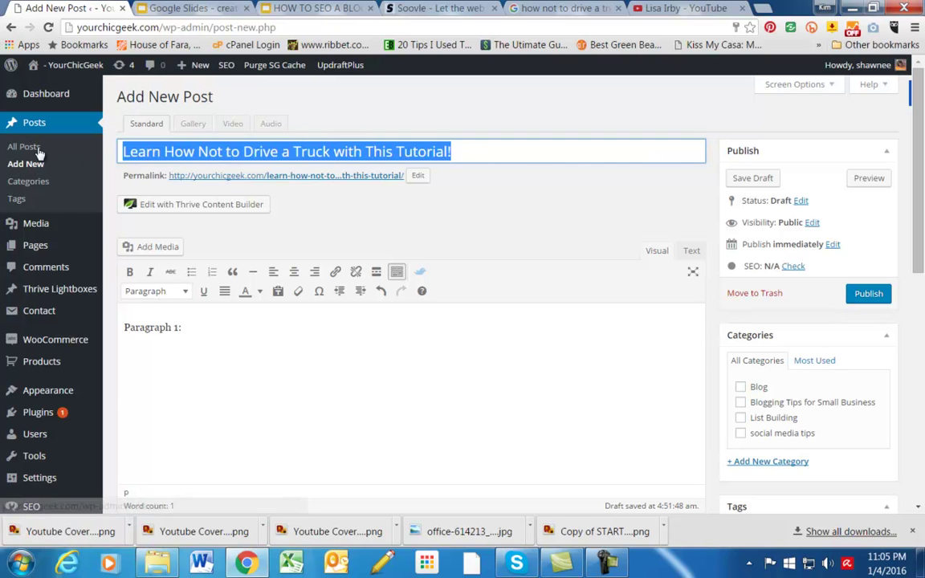
pyautogui.press('BackSpace')
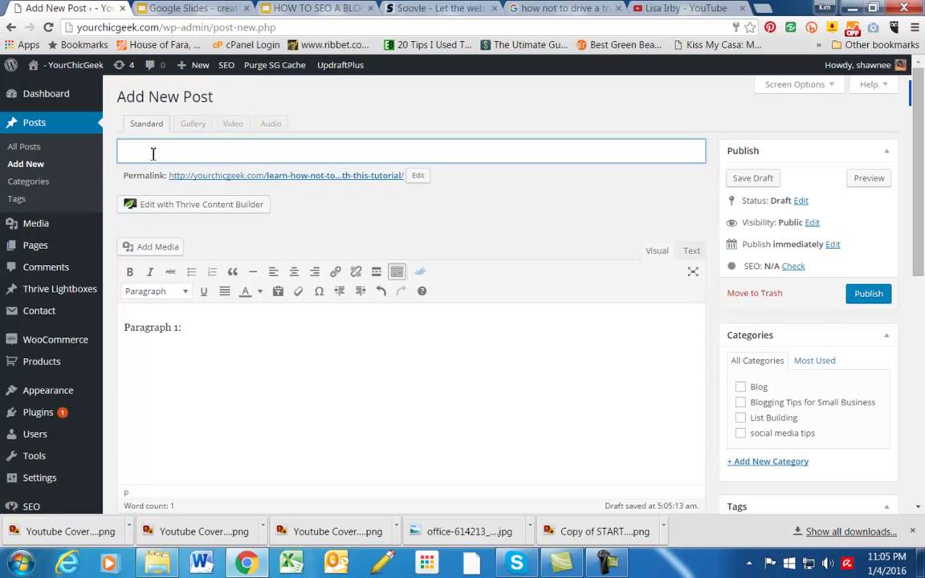
pyautogui.hotkey('ctrl', 'v')
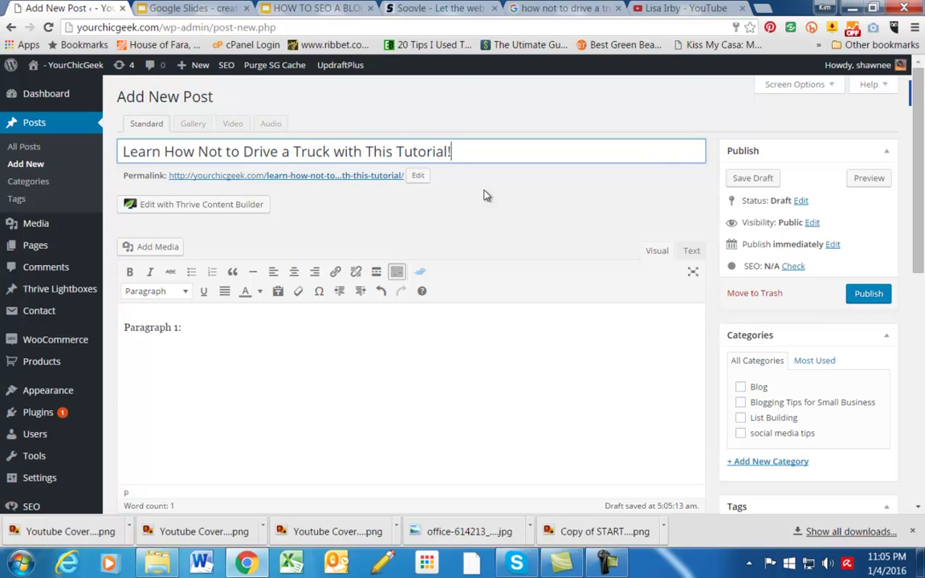
# Replace the Yoast SEO focus keyword with "how not to drive a truck".
pyautogui.scroll(-1, 474, 193)
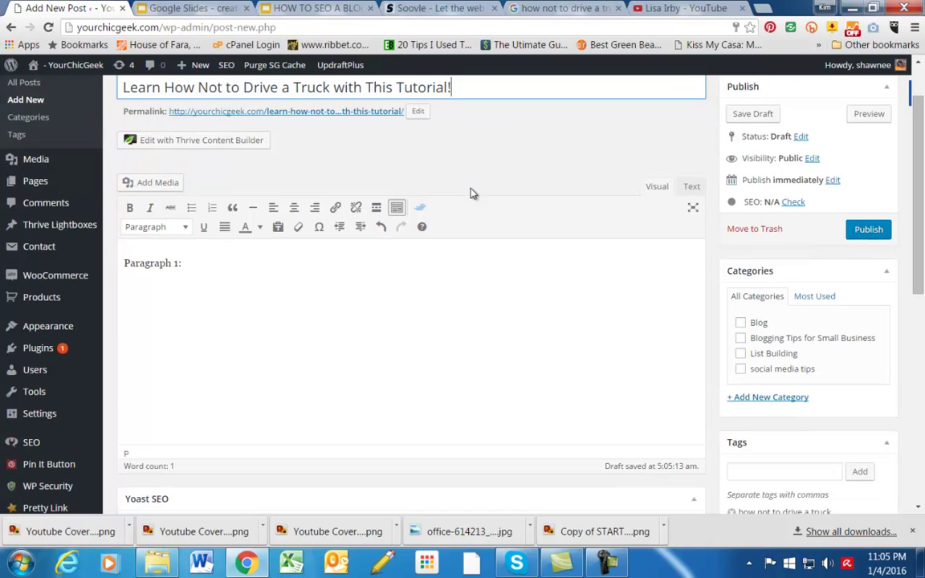
pyautogui.click(187, 286)
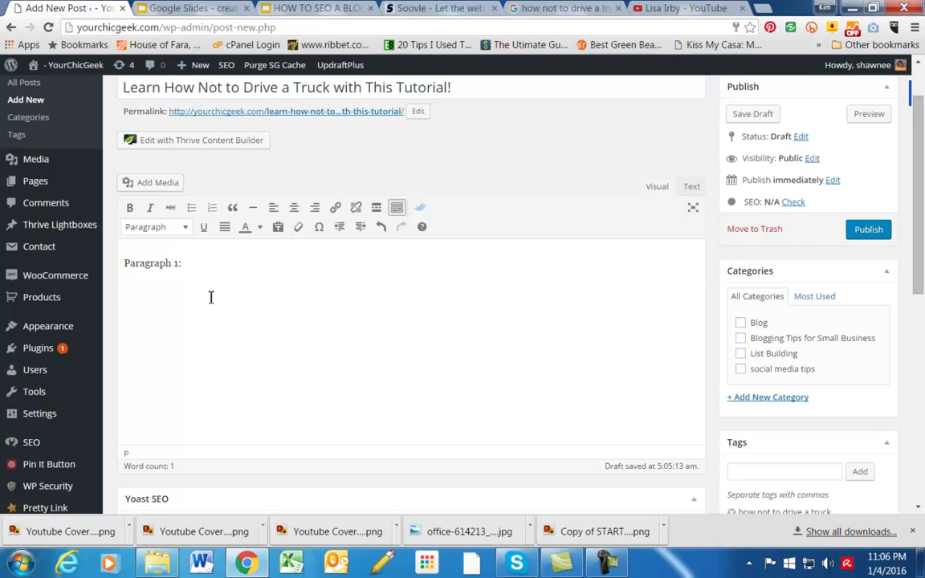
pyautogui.scroll(-3, 210, 297)
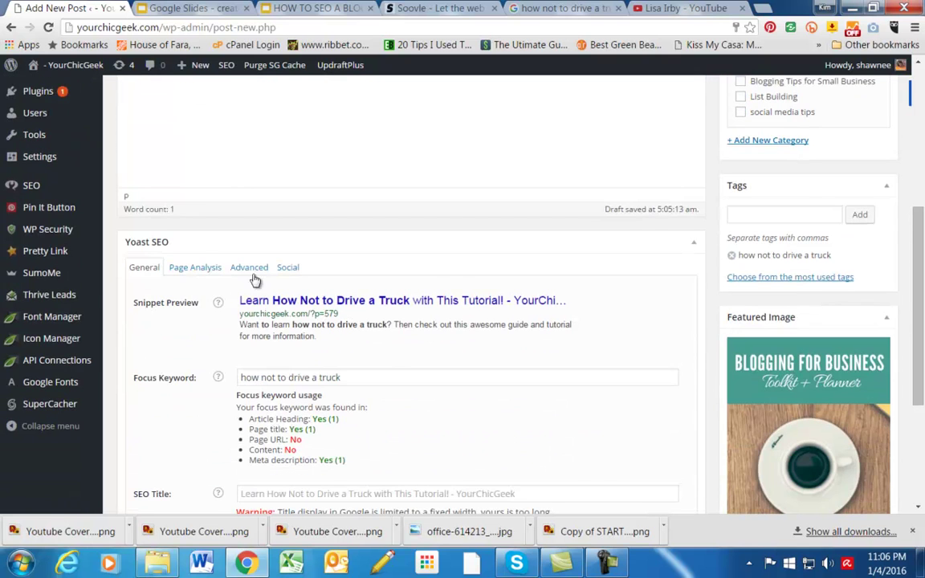
pyautogui.scroll(-1, 185, 233)
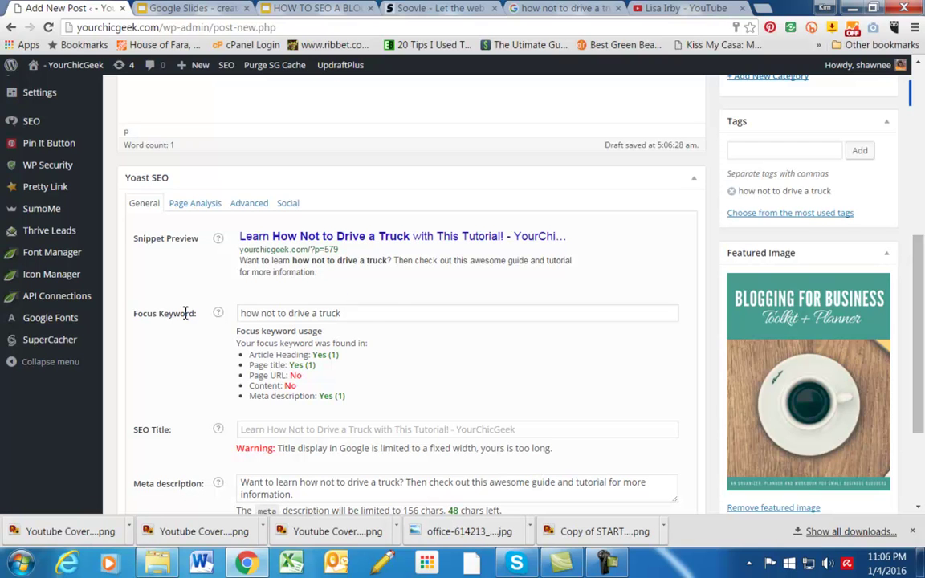
pyautogui.moveTo(337, 314); pyautogui.dragTo(233, 318)
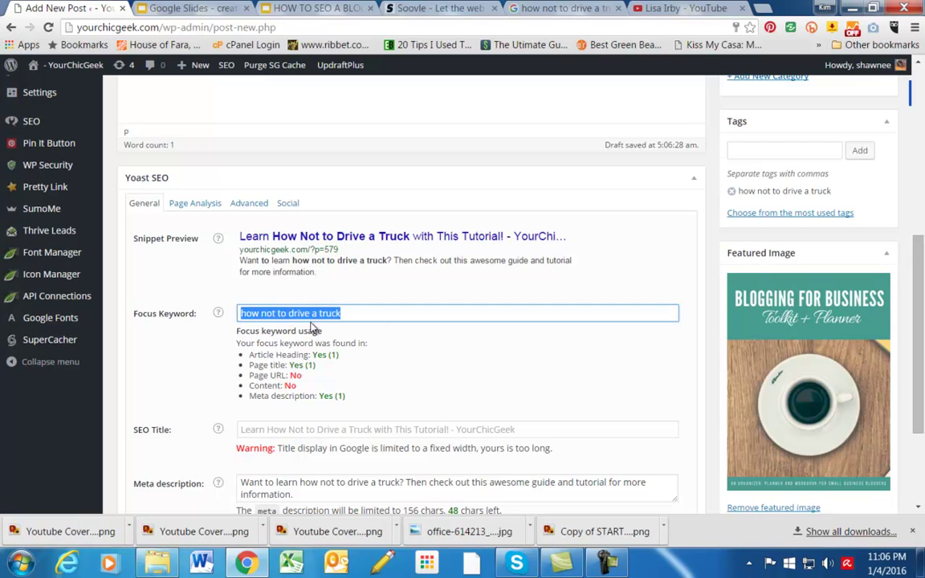
pyautogui.press('BackSpace')
pyautogui.write('how to')
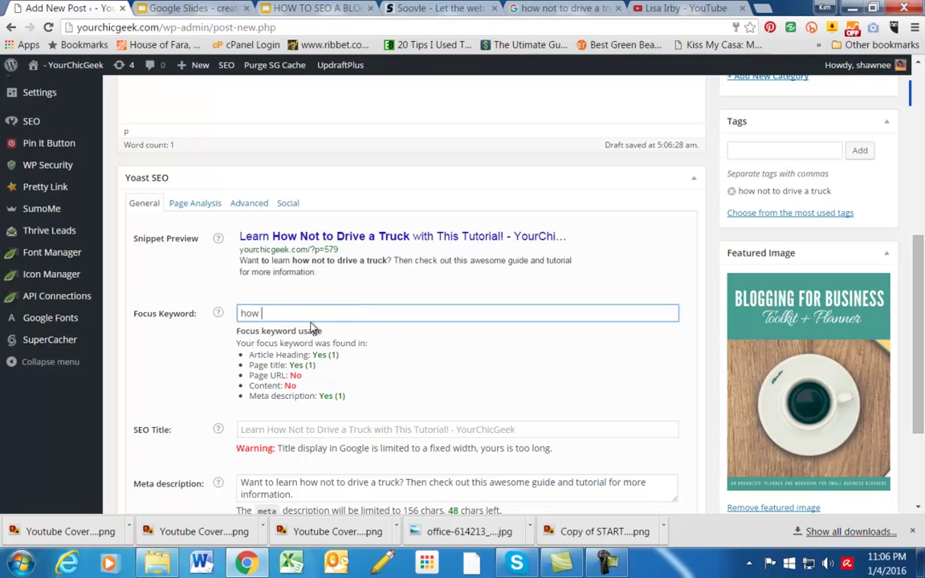
pyautogui.press('BackSpace')
pyautogui.press('BackSpace')
pyautogui.write('not to drive a truck')
# Replace the meta description with "Looking for a great to tutorial on how not to drive a truck? Check out this post...".
pyautogui.scroll(-1, 341, 310)
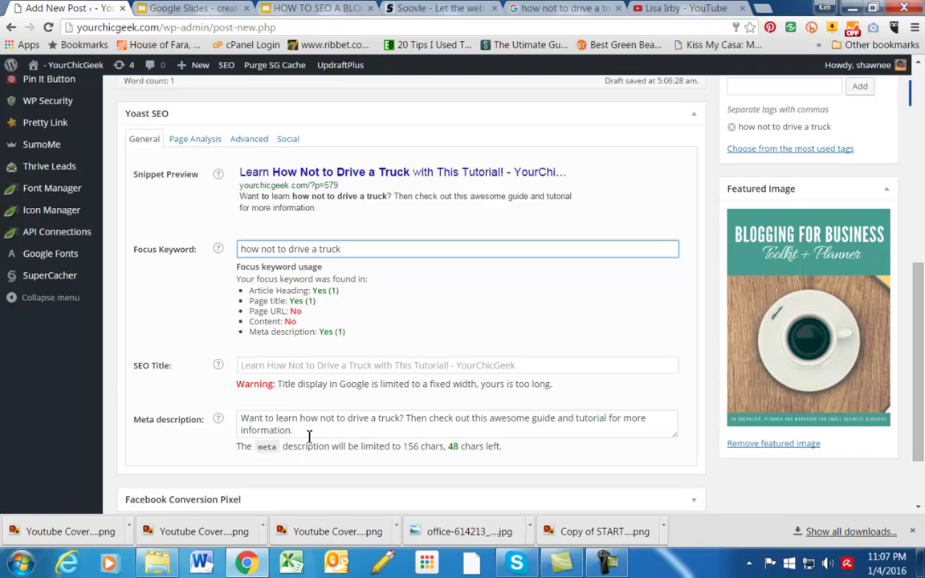
pyautogui.moveTo(301, 433); pyautogui.dragTo(231, 417)
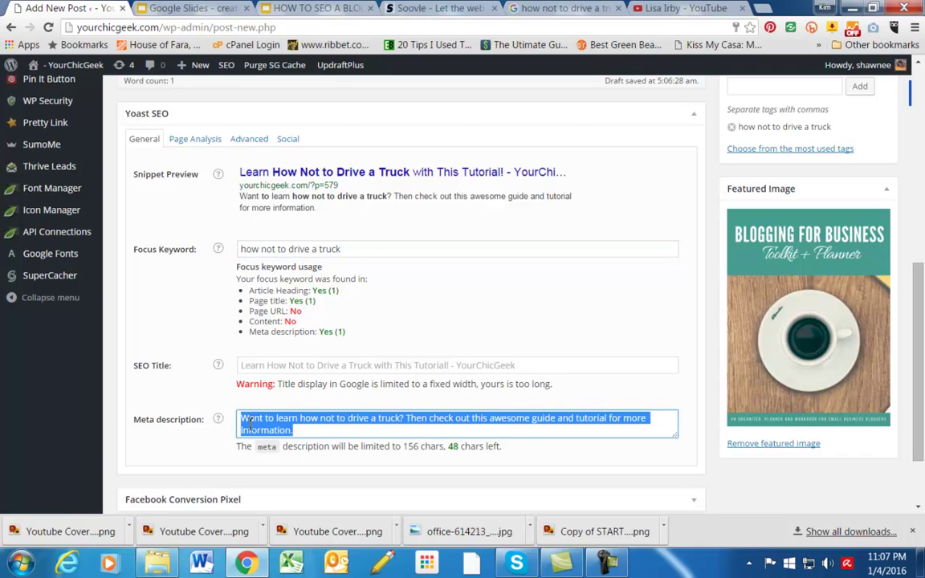
pyautogui.press('BackSpace')
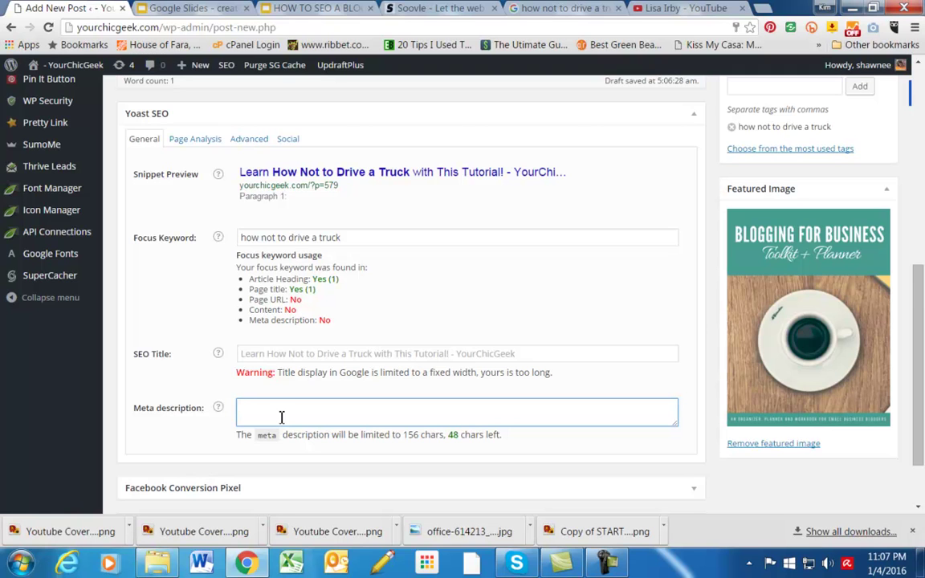
pyautogui.write('Looking for agrea')
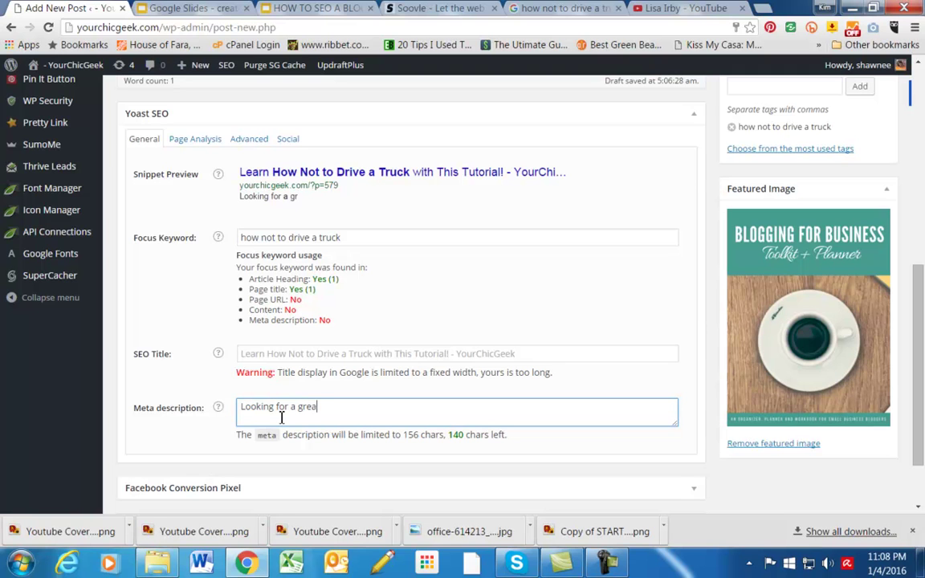
pyautogui.write('t to tutorial ')
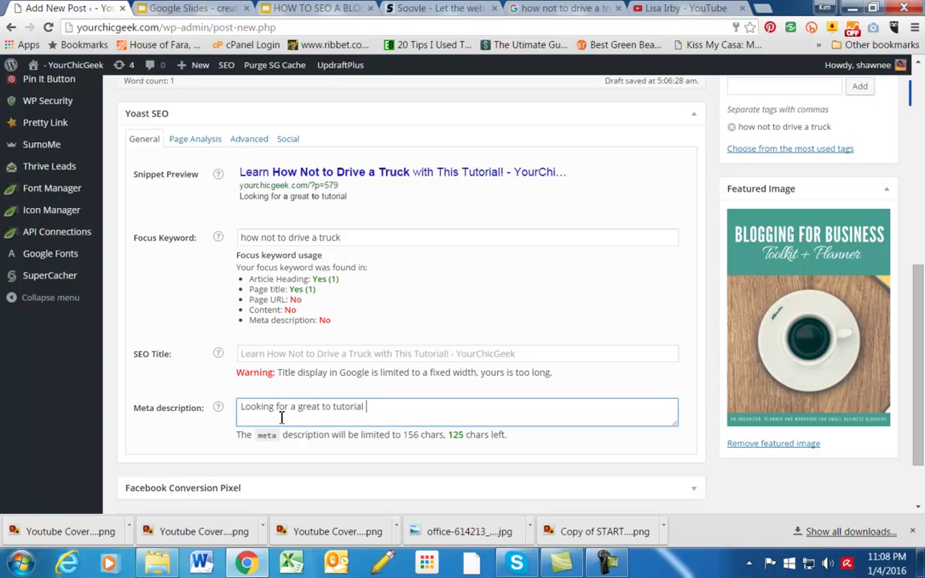
pyautogui.write('on how tot')
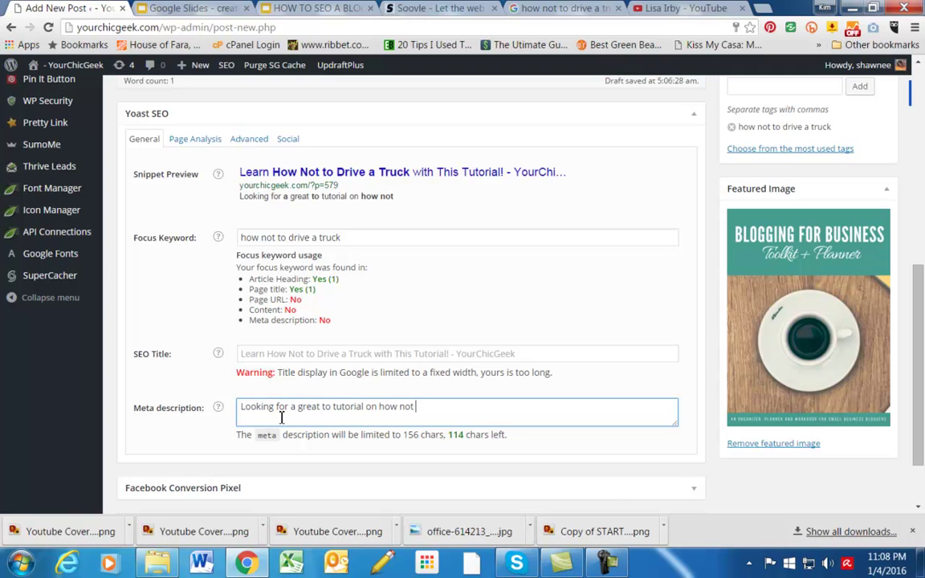
pyautogui.write(' to drive a tr')
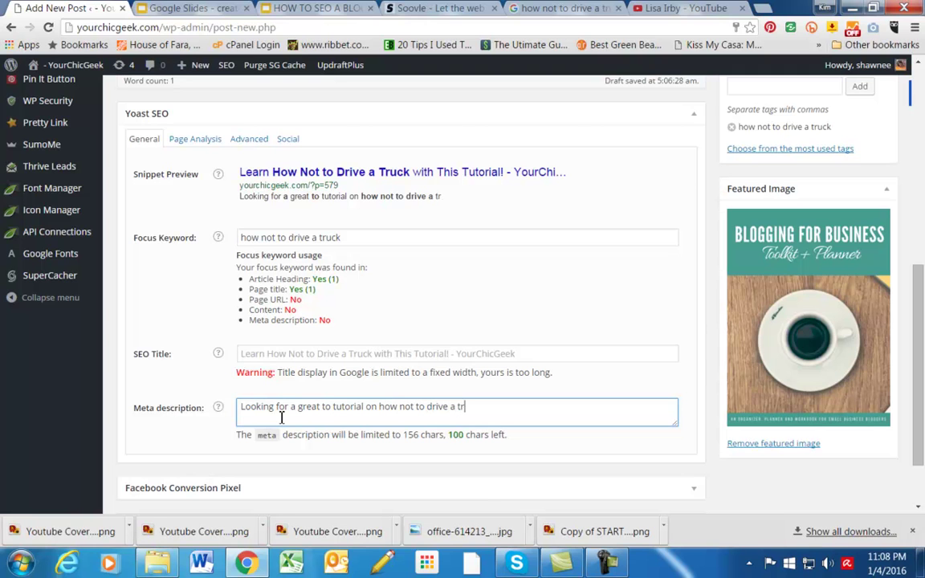
pyautogui.write('uck? Che')
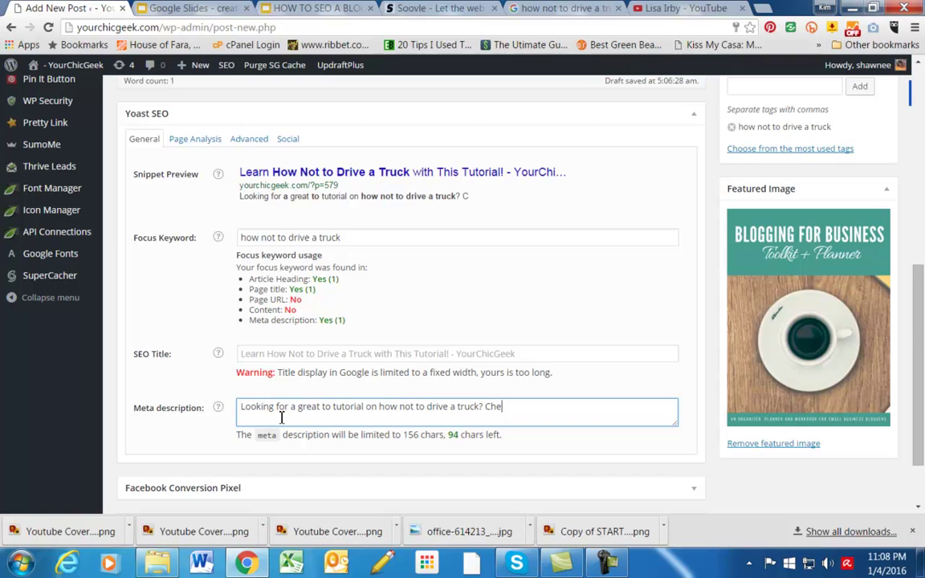
pyautogui.write('ck out this post')
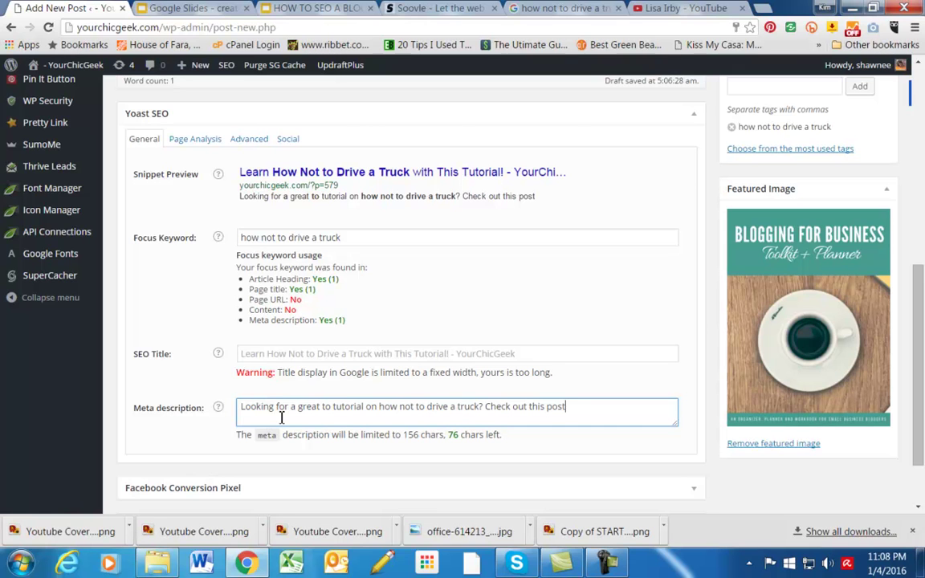
pyautogui.write('. ..')
# Review the post's tag and the featured image's title and alt text, and return to the beginning of the post editor.
pyautogui.moveTo(920, 382); pyautogui.dragTo(923, 265)
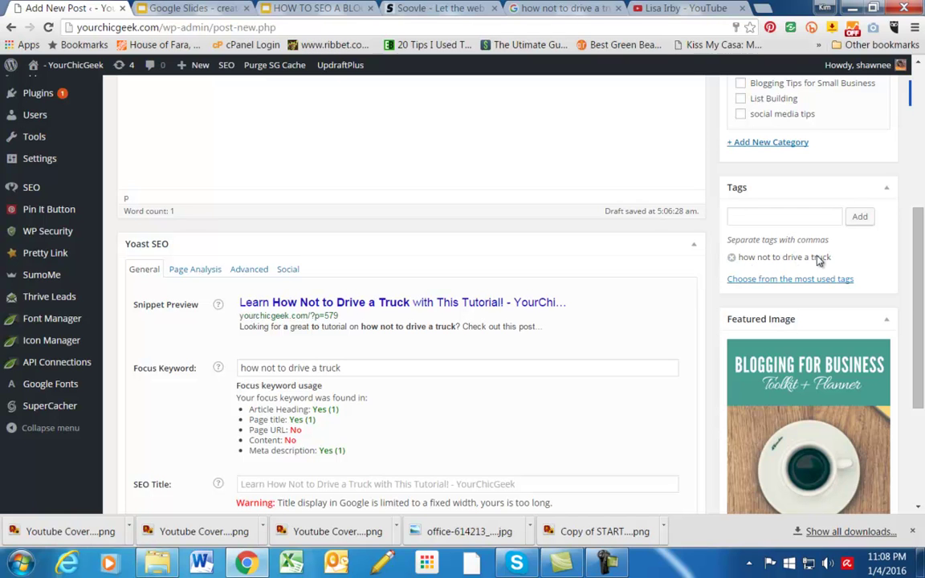
pyautogui.moveTo(922, 283); pyautogui.dragTo(921, 303)
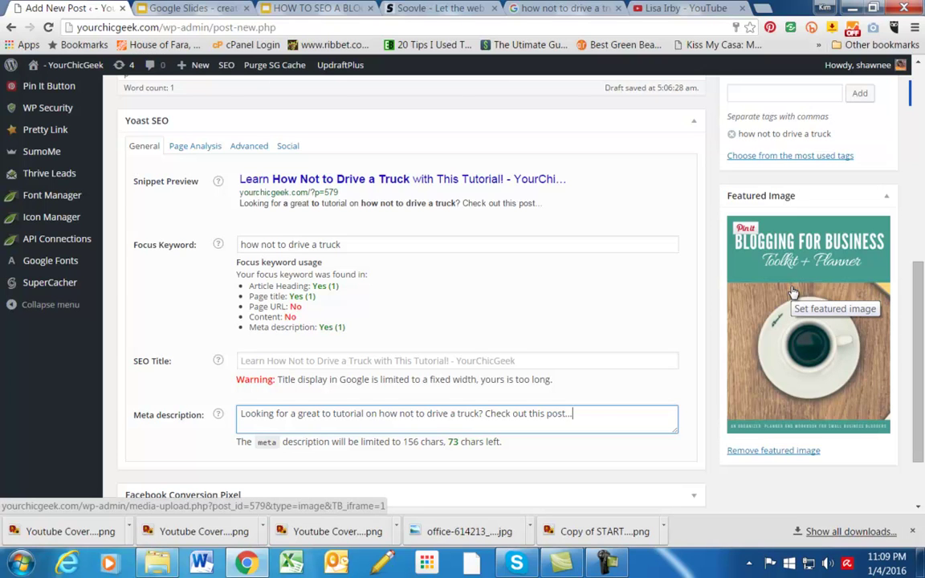
pyautogui.click(769, 307)
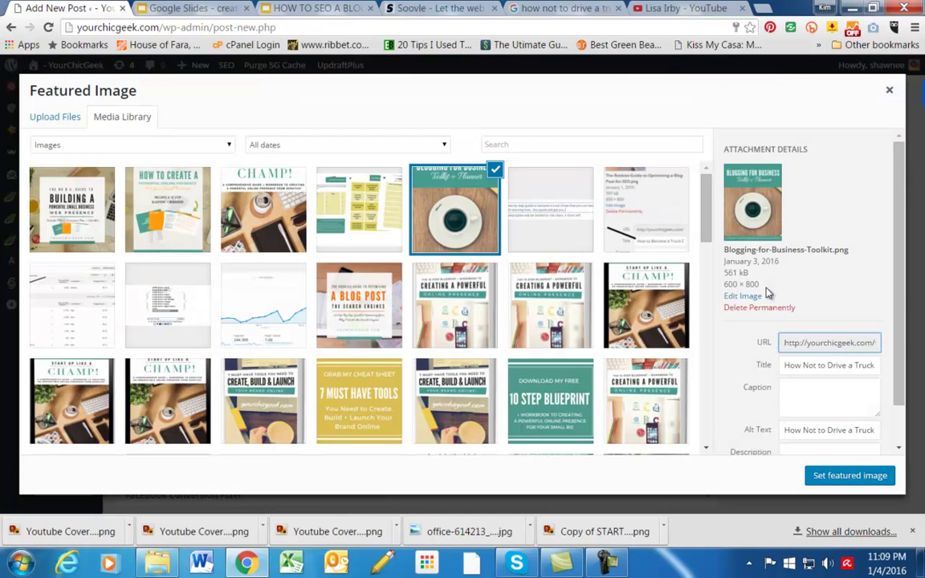
pyautogui.scroll(-1, 799, 388)
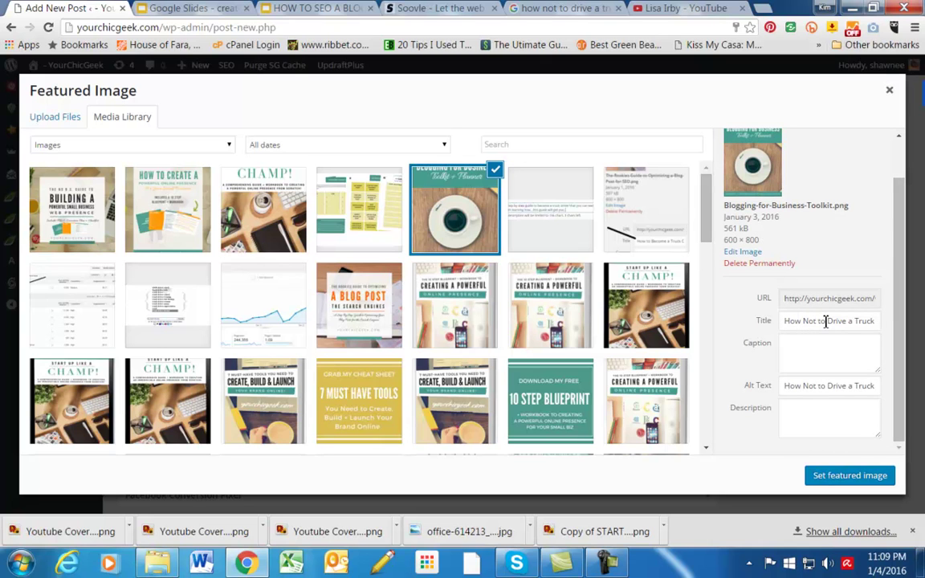
pyautogui.click(786, 386)
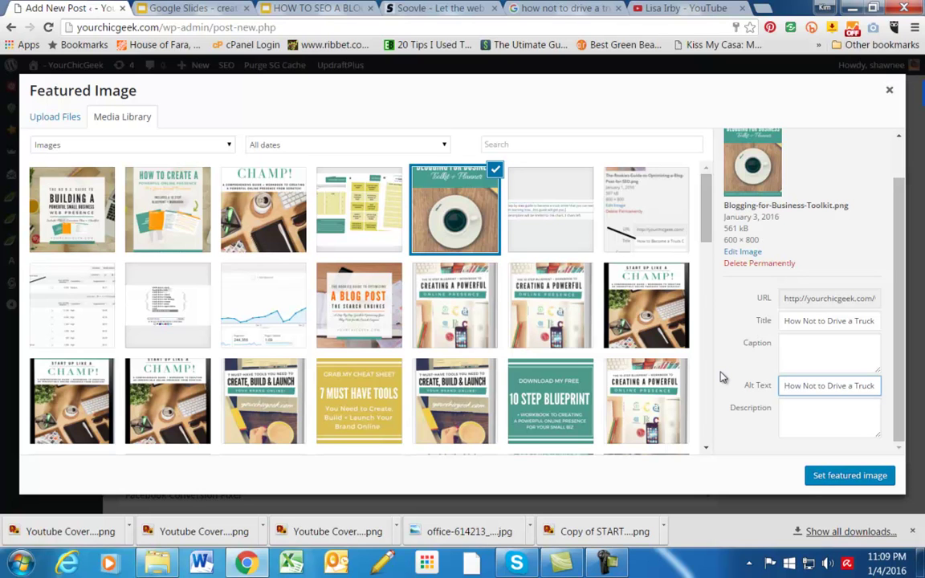
pyautogui.click(889, 90)
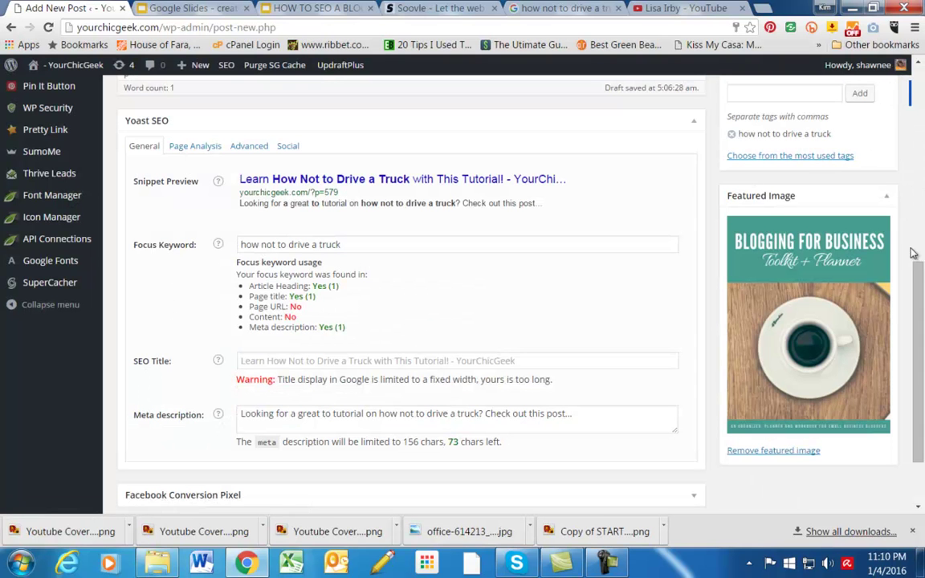
pyautogui.moveTo(921, 285)
pyautogui.mouseDown()
pyautogui.moveTo(924, 122)
pyautogui.moveTo(923, 279)
pyautogui.mouseUp()
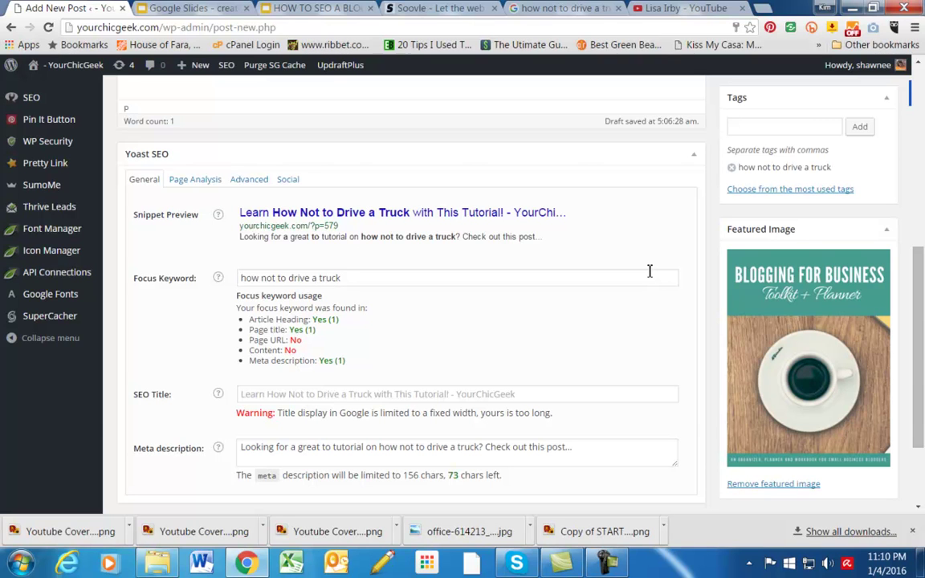
pyautogui.moveTo(918, 262); pyautogui.dragTo(905, 97)
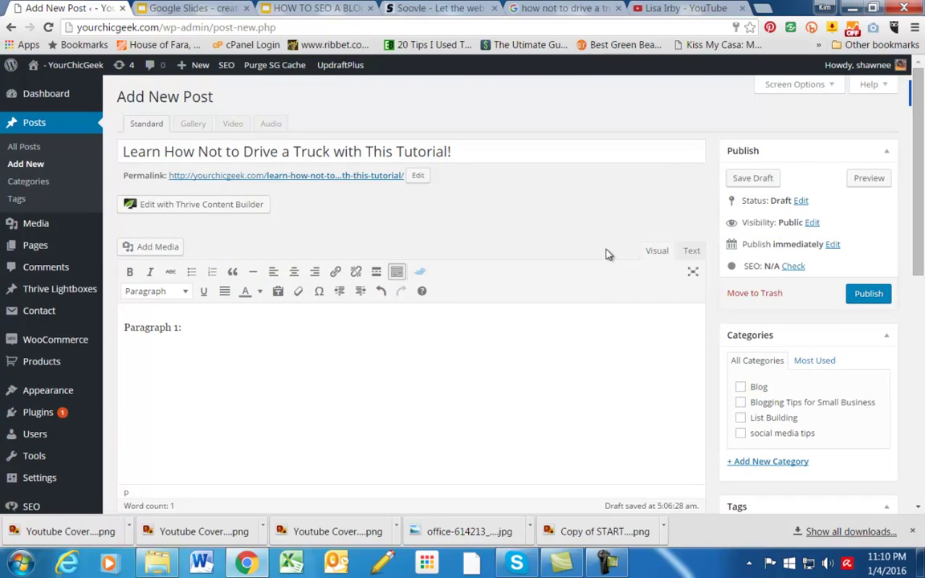